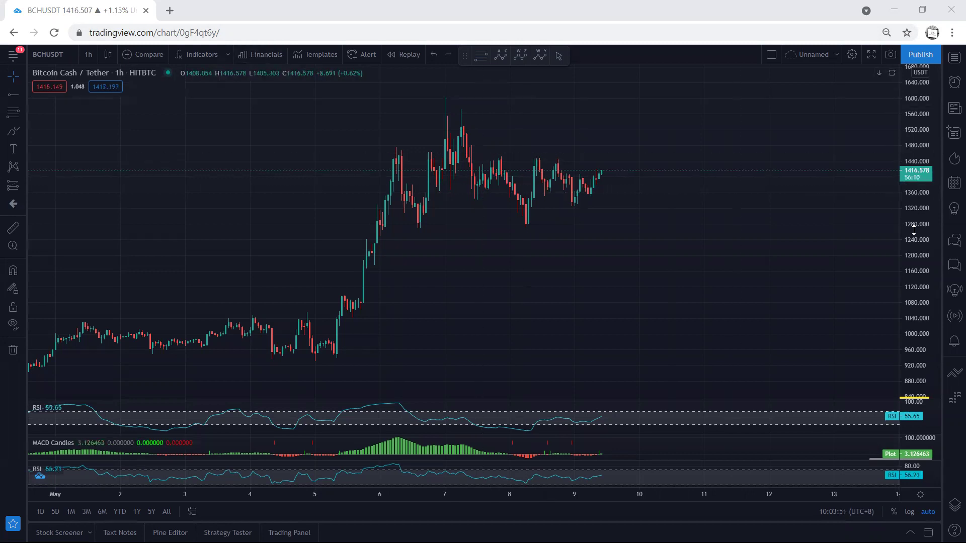
Mark the latest rebound on the 1-hour chart around 9 May with a freehand stroke and clear it.
drag(582, 247, 566, 275)
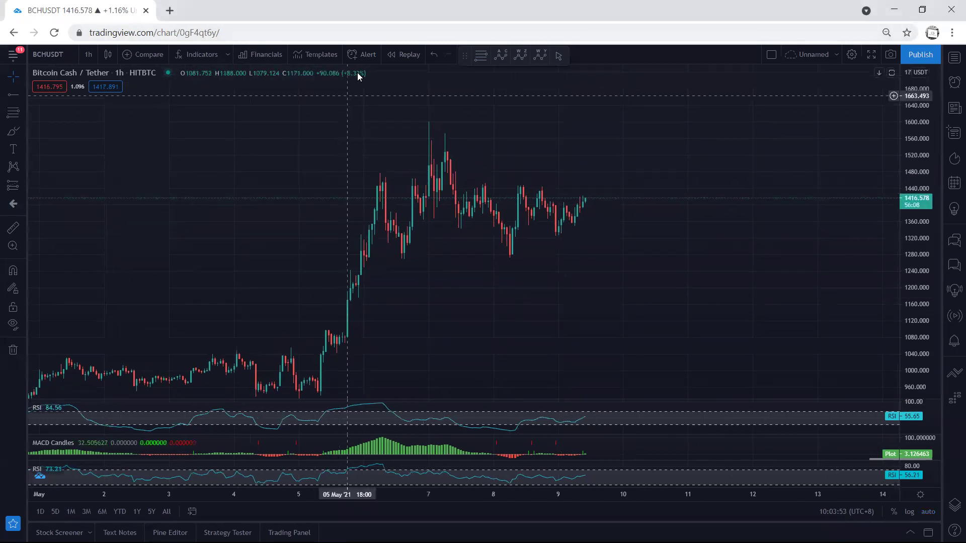
drag(556, 230, 563, 214)
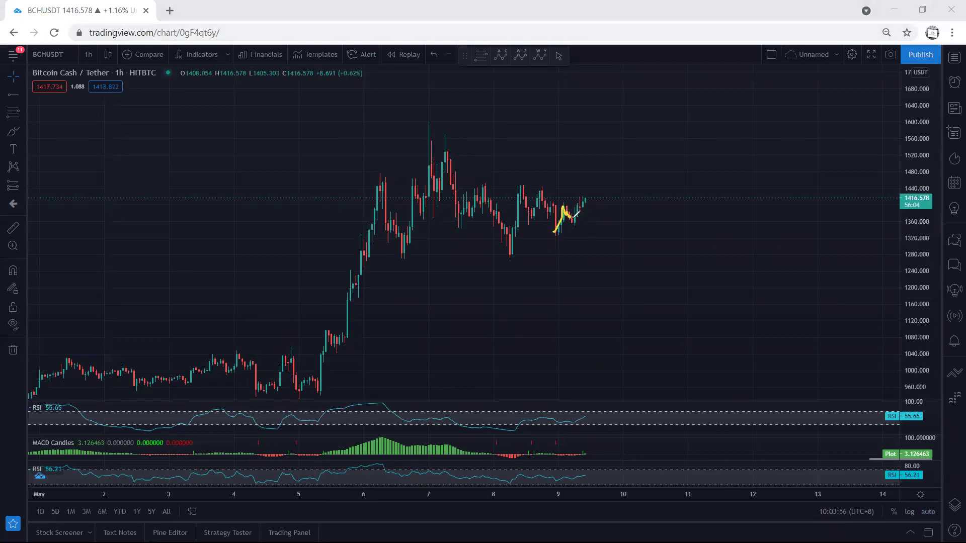
key(ctrl+z)
Switch the chart to the 15-minute interval and examine the 9 May pullback with a temporary freehand stroke.
click(83, 53)
click(93, 153)
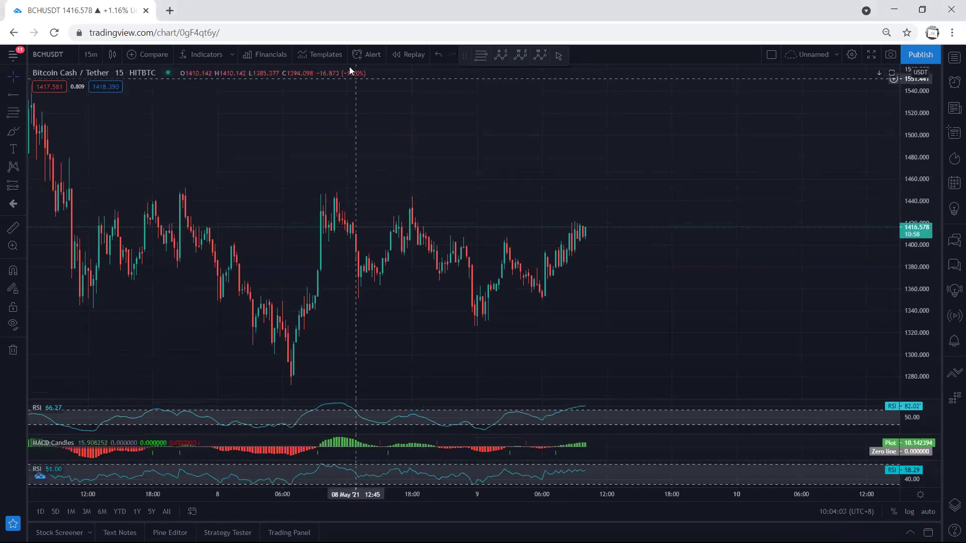
drag(498, 250, 535, 295)
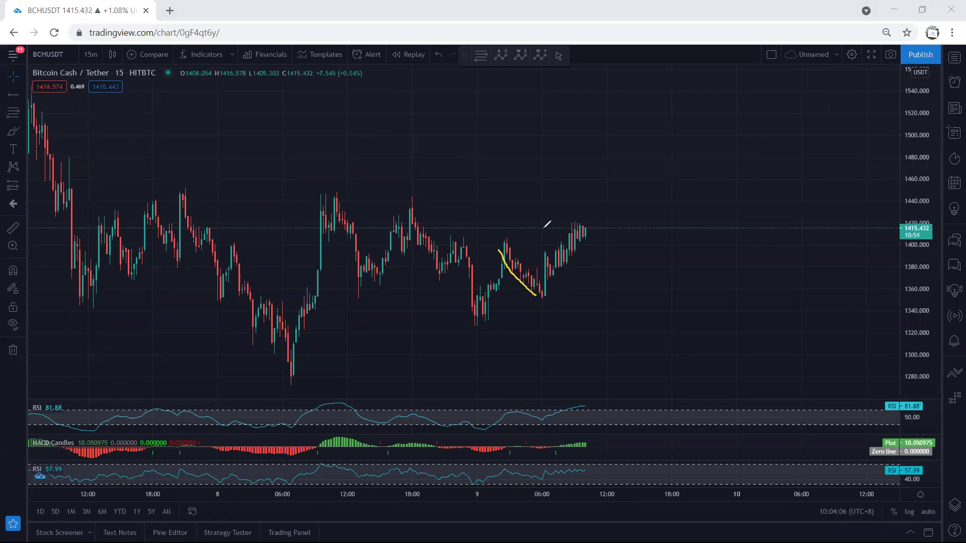
key(ctrl+z)
Set the chart back to the 1-hour interval and adjust the price scale around the May rally.
click(99, 52)
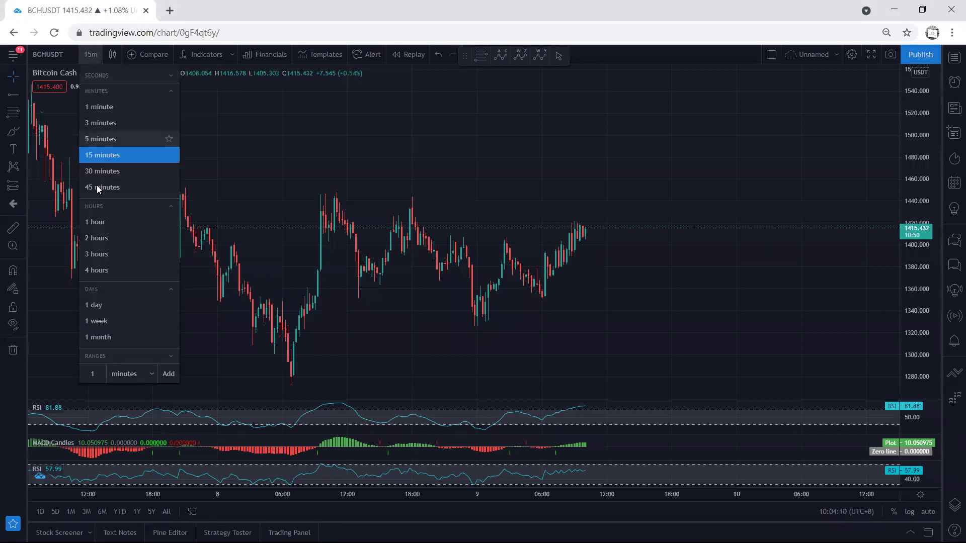
click(94, 221)
drag(911, 175, 911, 243)
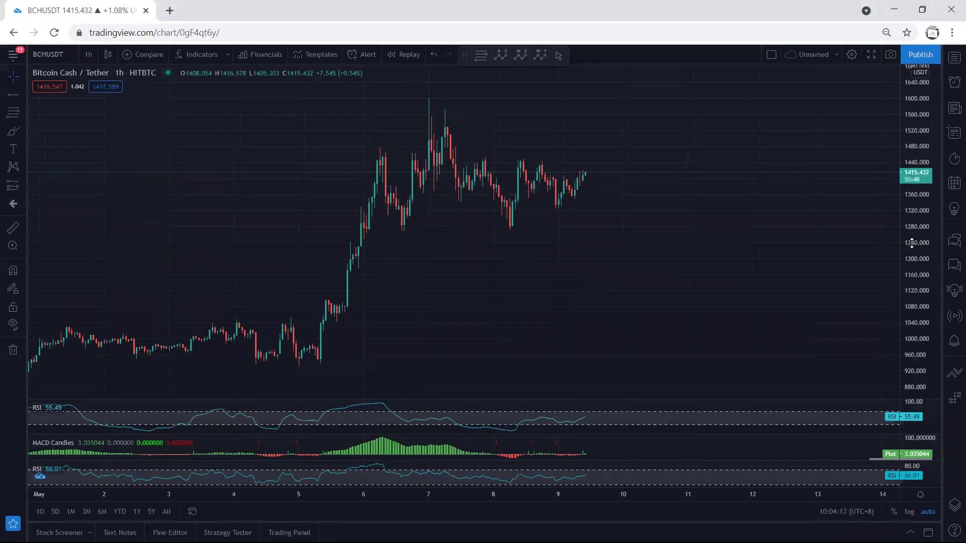
drag(763, 255, 752, 292)
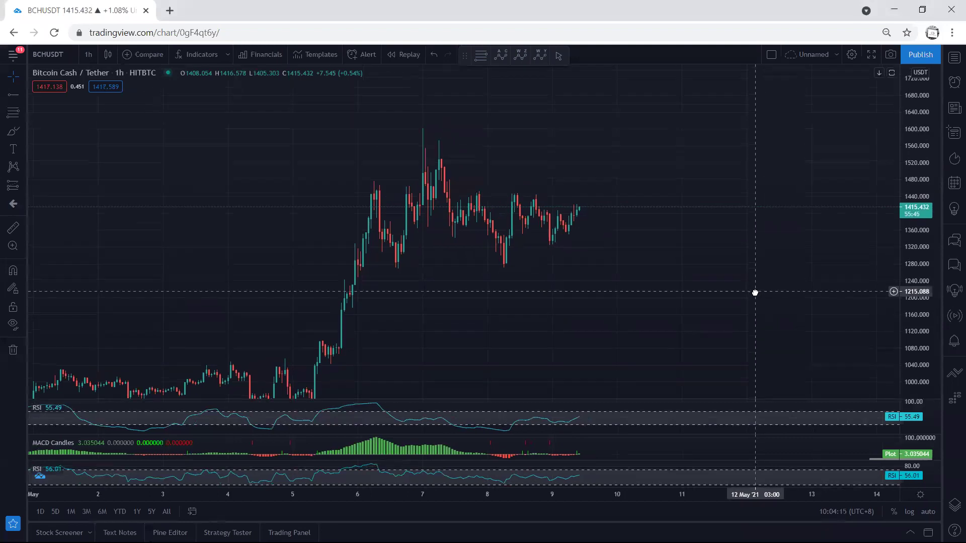
drag(488, 127, 492, 133)
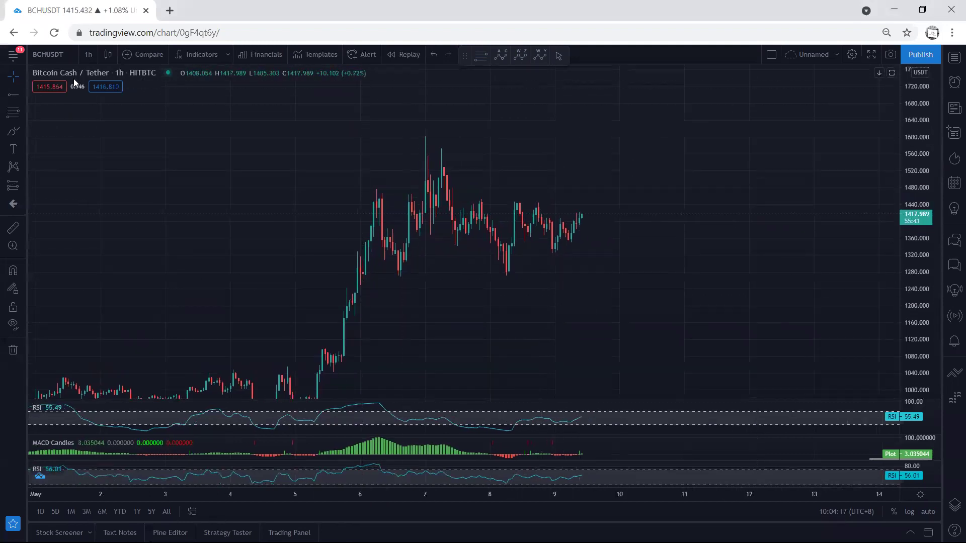
click(14, 97)
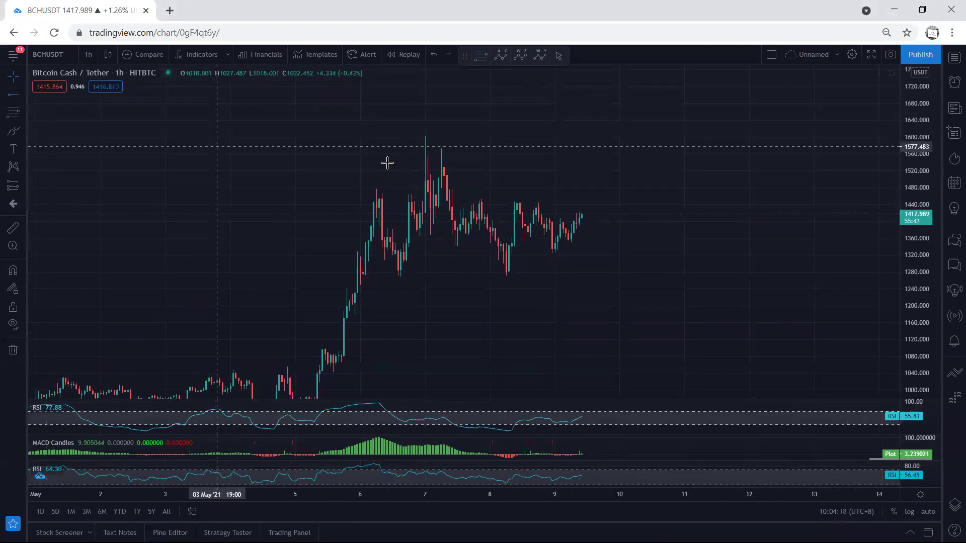
click(479, 180)
key(Delete)
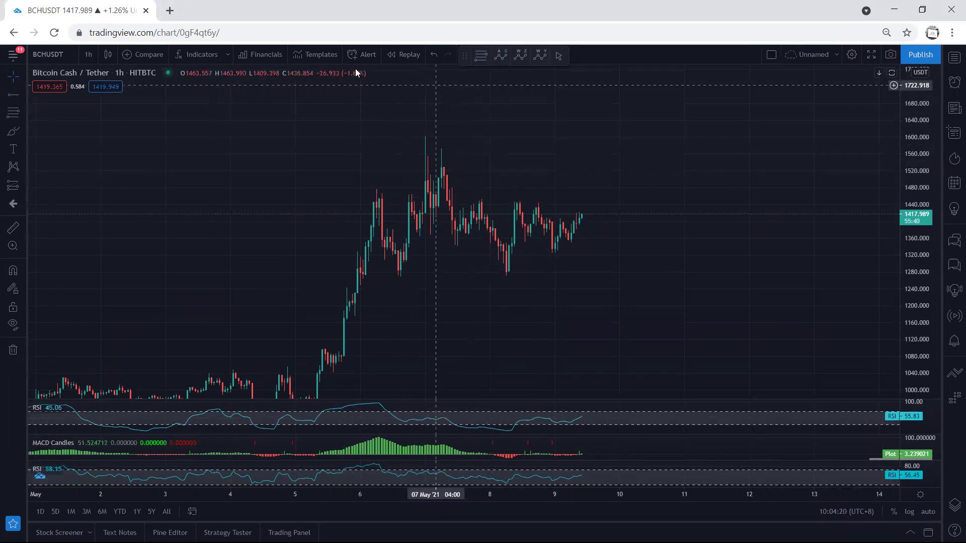
Place a horizontal ray along the highs from 7 May and set its price coordinate to 1455.
drag(561, 223, 571, 237)
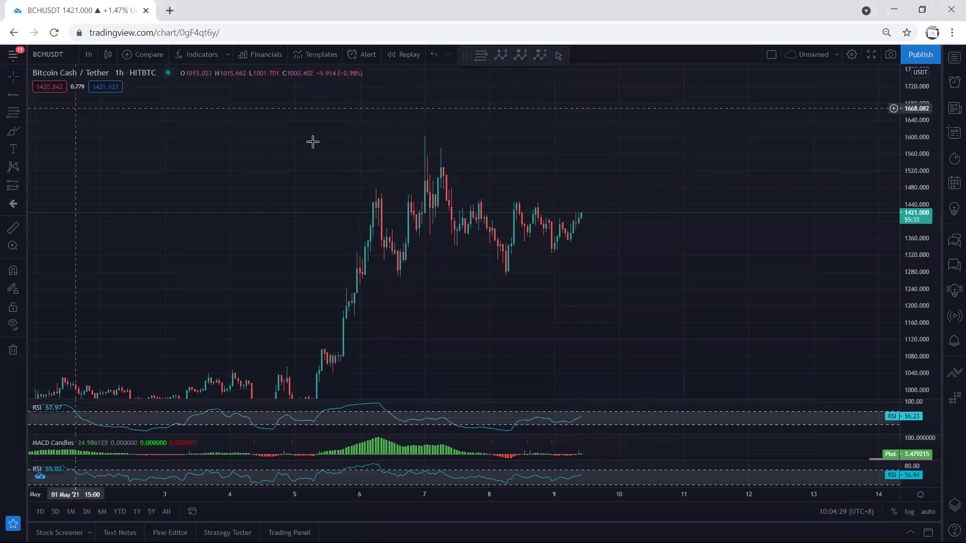
click(473, 198)
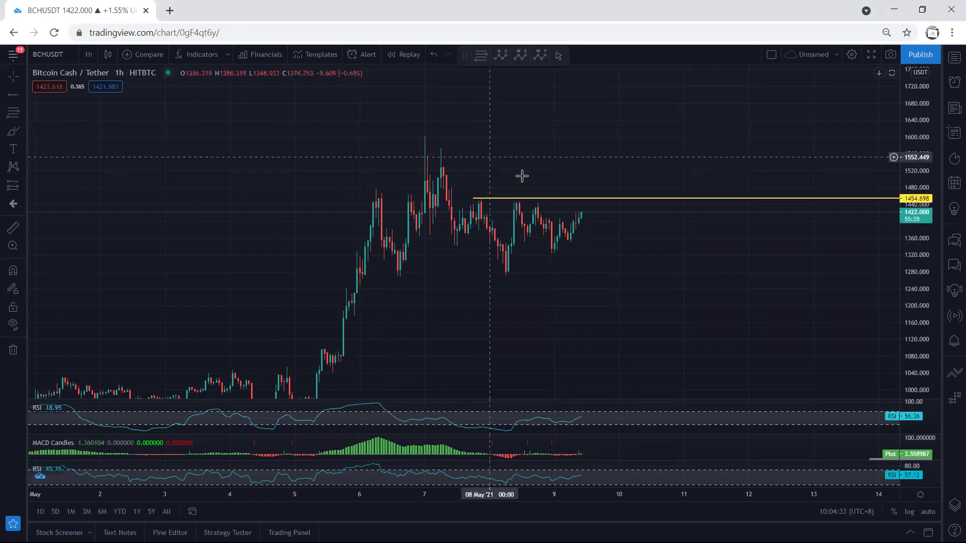
double_click(561, 202)
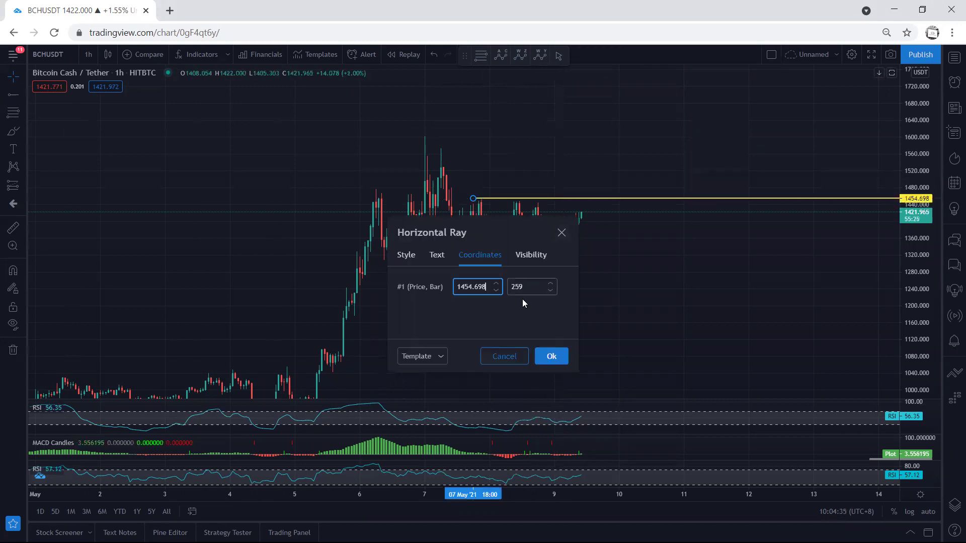
key(shift+End)
text(5)
click(552, 356)
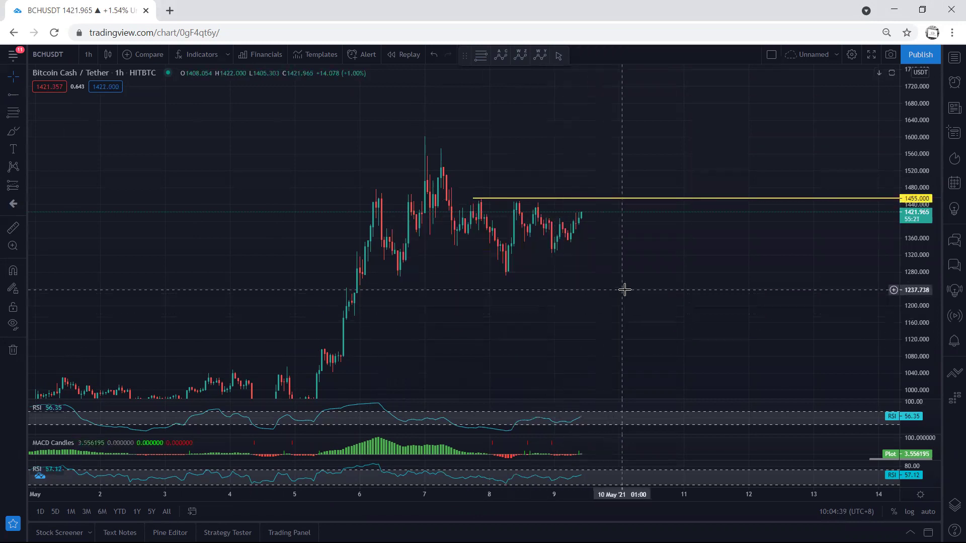
Sketch a temporary upward stroke from the latest hourly candle through the 1455 ray and clear it.
drag(908, 302, 909, 277)
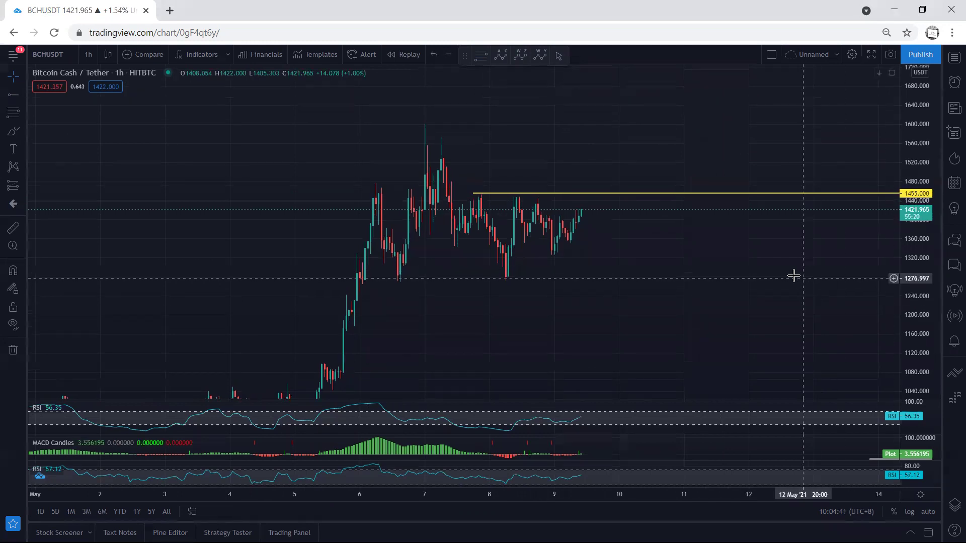
drag(799, 277, 765, 269)
drag(579, 142, 584, 150)
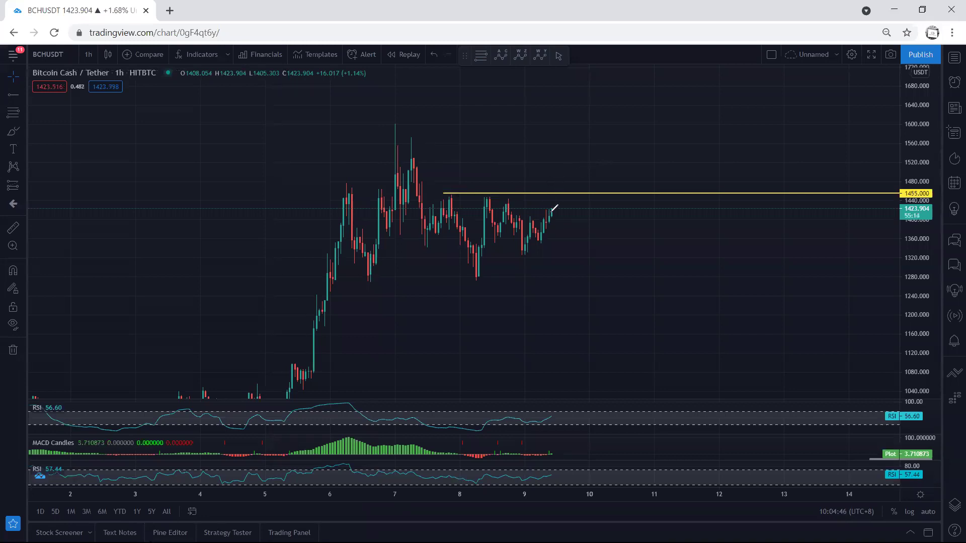
drag(545, 219, 556, 184)
key(e)
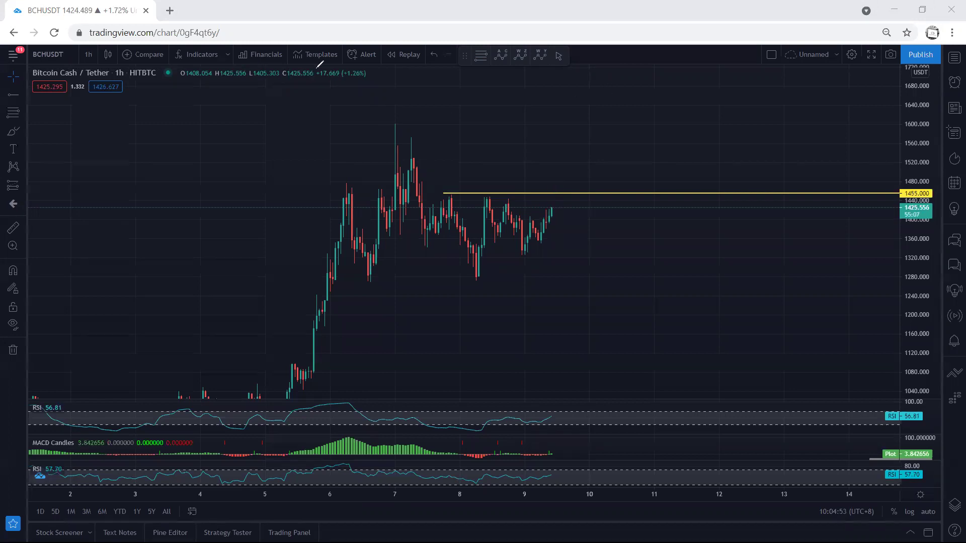
drag(295, 110, 300, 108)
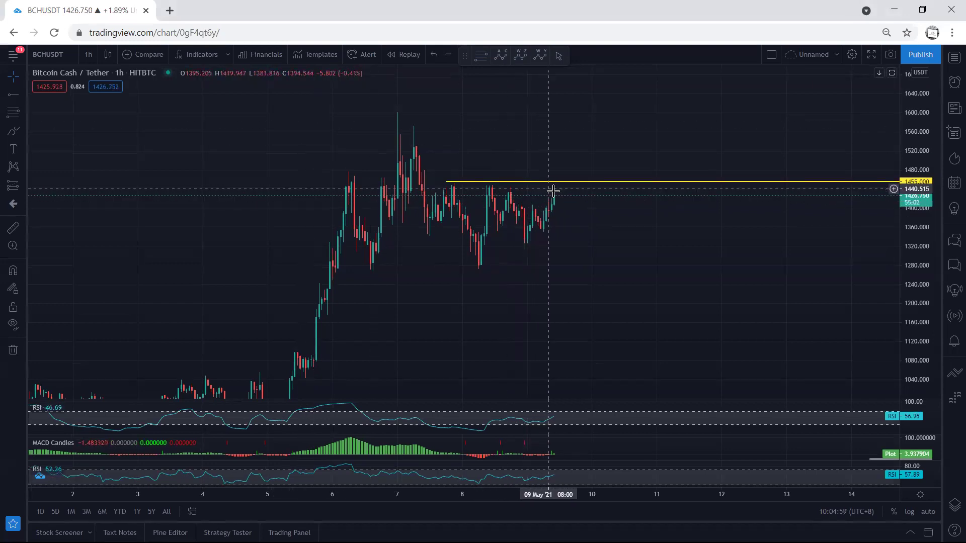
drag(552, 156, 552, 149)
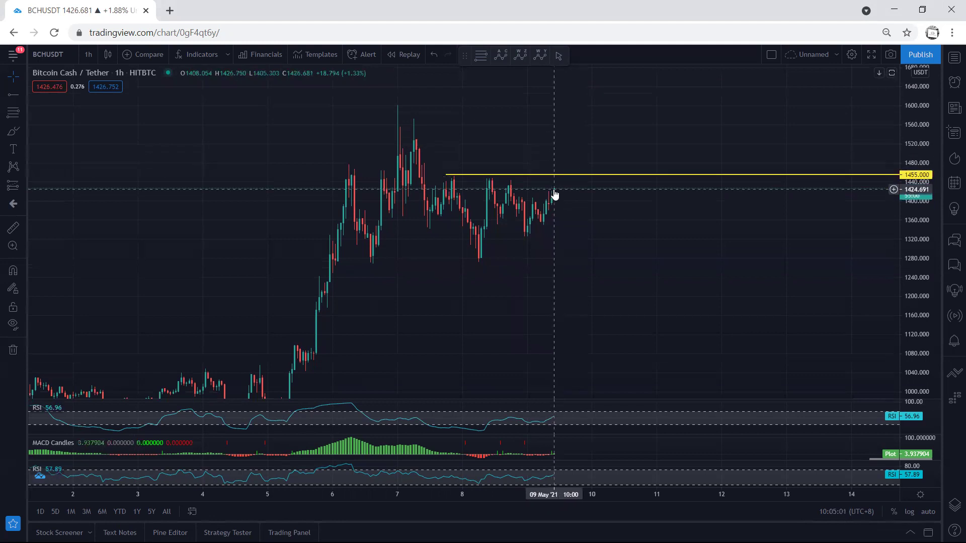
Switch the chart to the 1-day interval and examine the price against the 1455 ray.
click(90, 55)
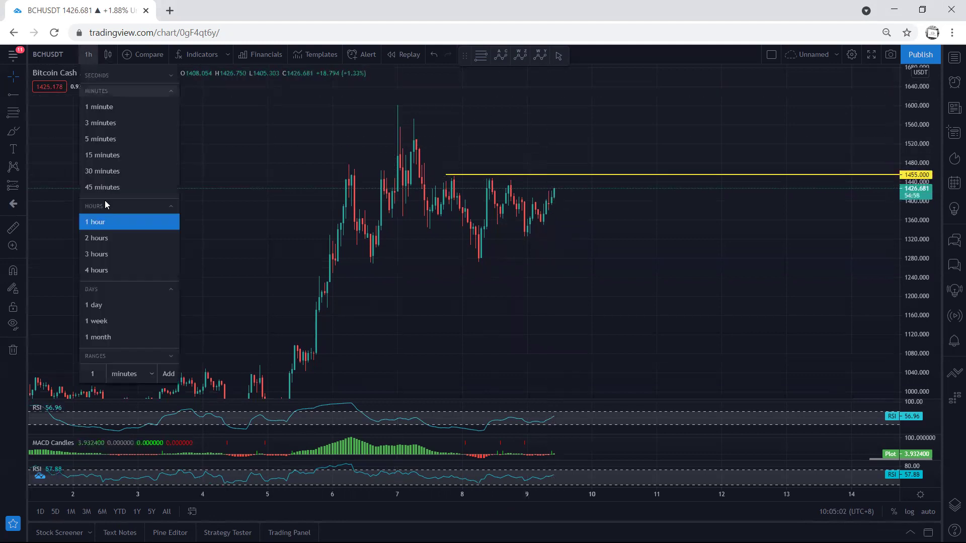
click(96, 306)
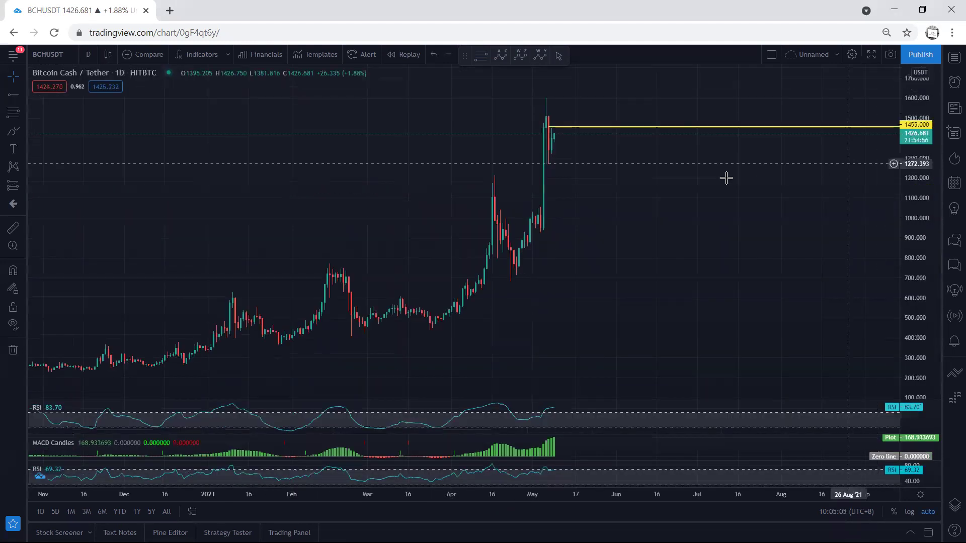
drag(702, 181, 681, 186)
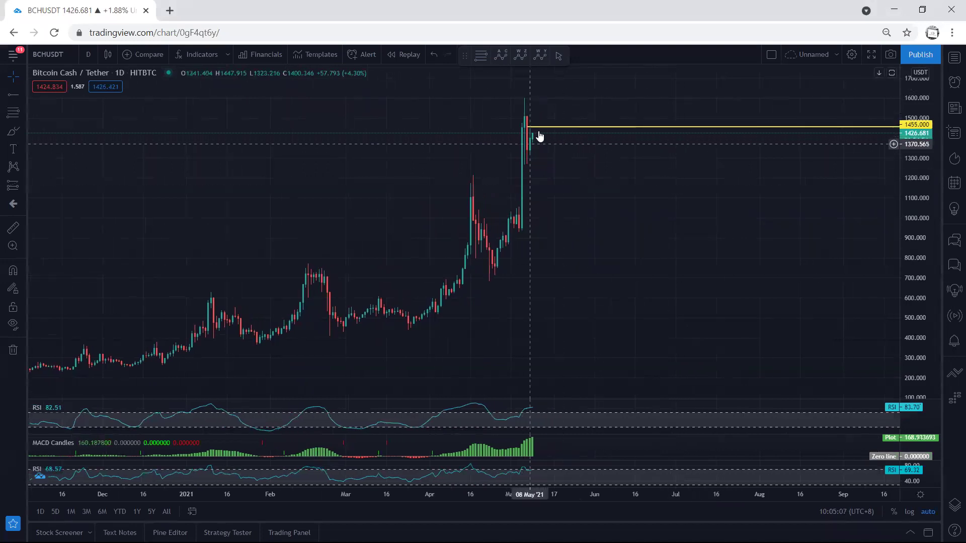
Switch the chart to the 1-week interval and examine the 2017–2018 highs against the current price.
click(94, 57)
click(108, 322)
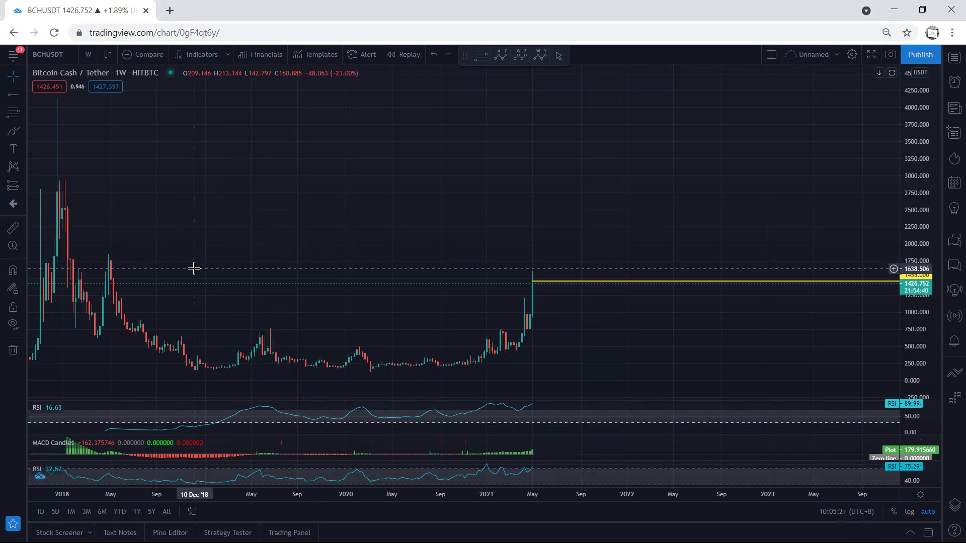
drag(211, 184, 399, 263)
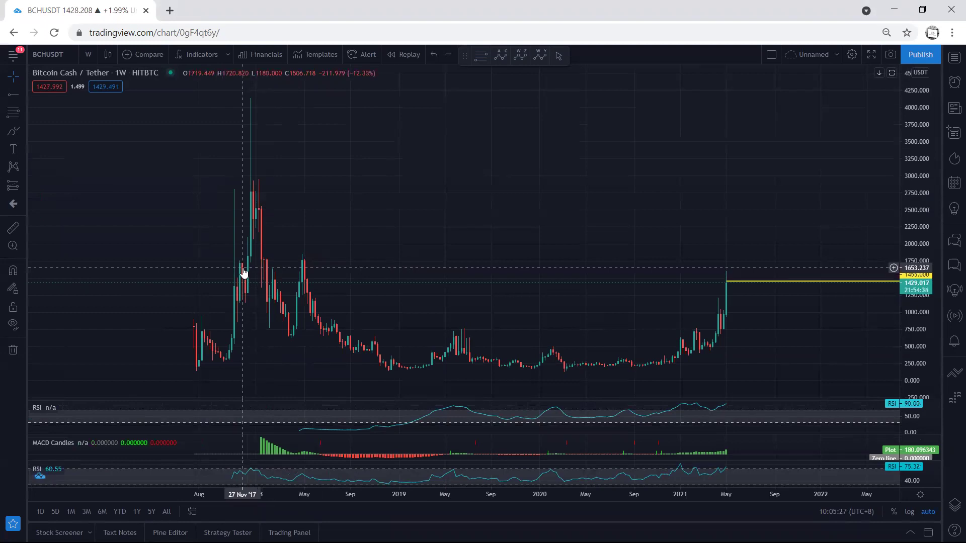
drag(910, 363, 910, 244)
drag(534, 252, 575, 164)
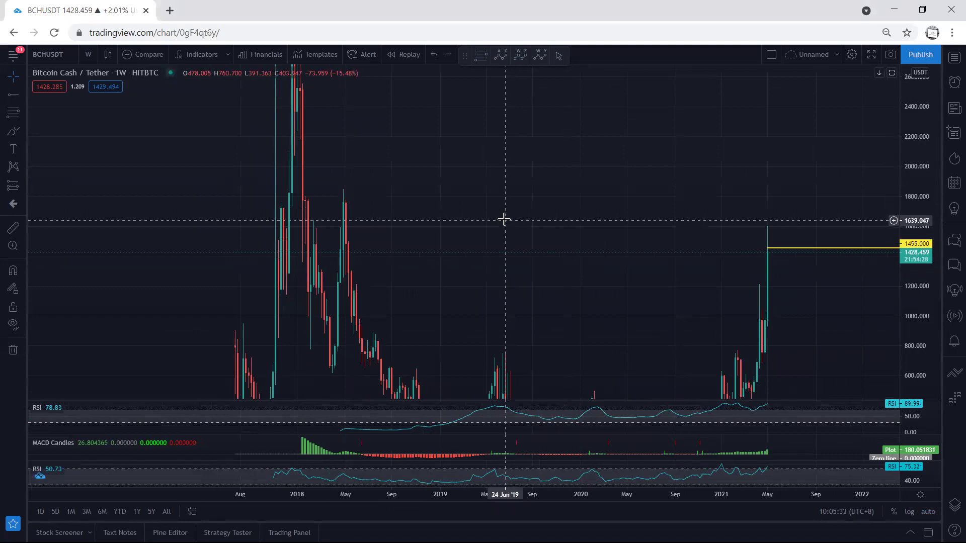
drag(504, 219, 457, 217)
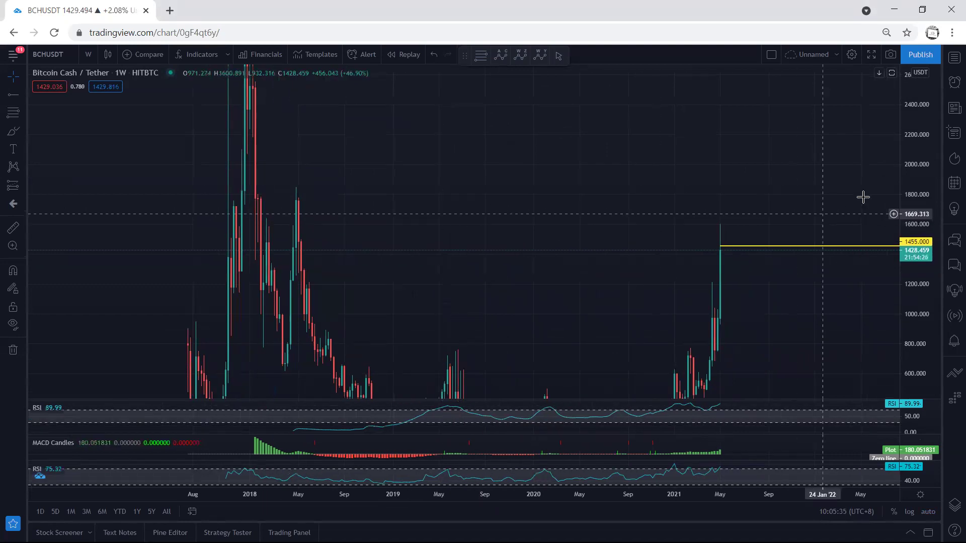
double_click(918, 178)
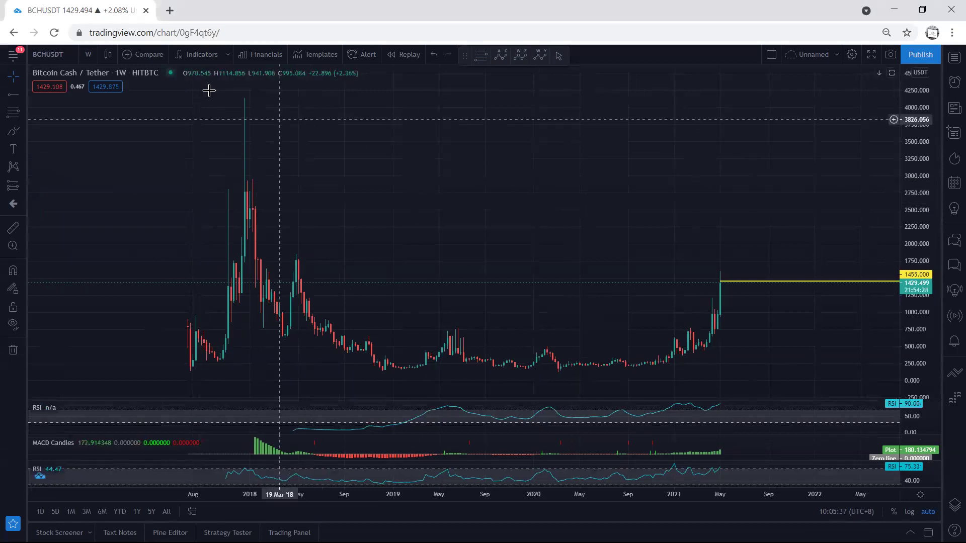
Return to the 1-day interval and illustrate a breakout above the 1455 ray with a temporary freehand arrow to about 1700.
click(87, 54)
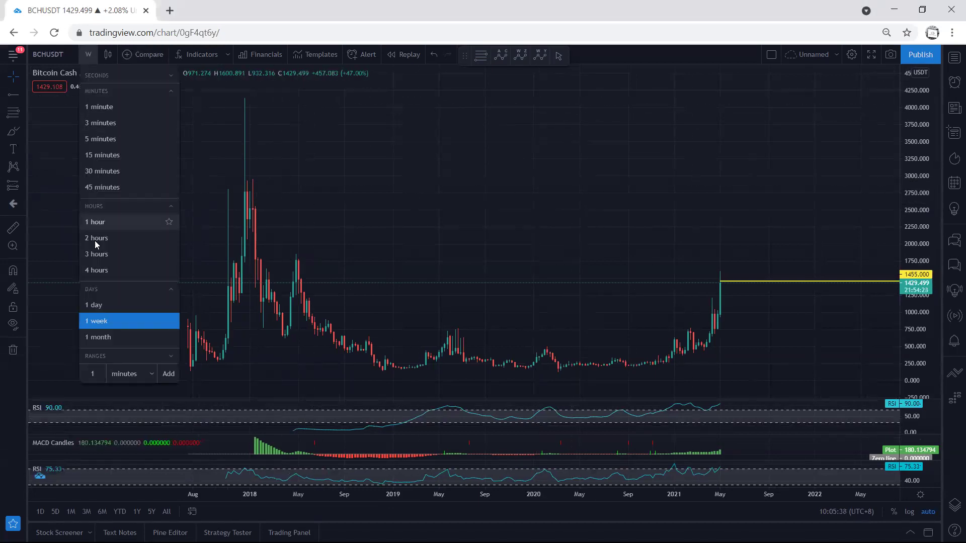
click(115, 302)
drag(929, 213, 929, 209)
drag(798, 222, 666, 299)
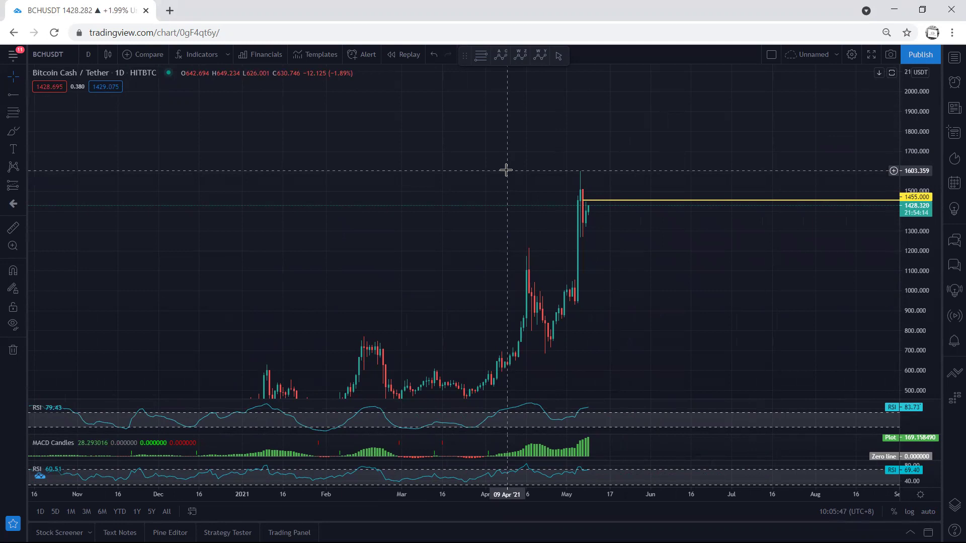
drag(506, 166, 481, 176)
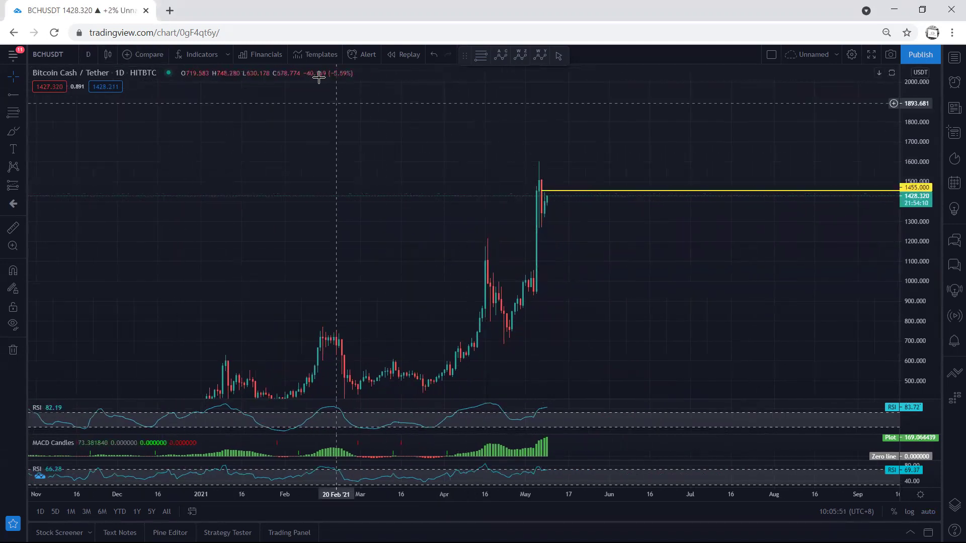
drag(534, 210, 566, 148)
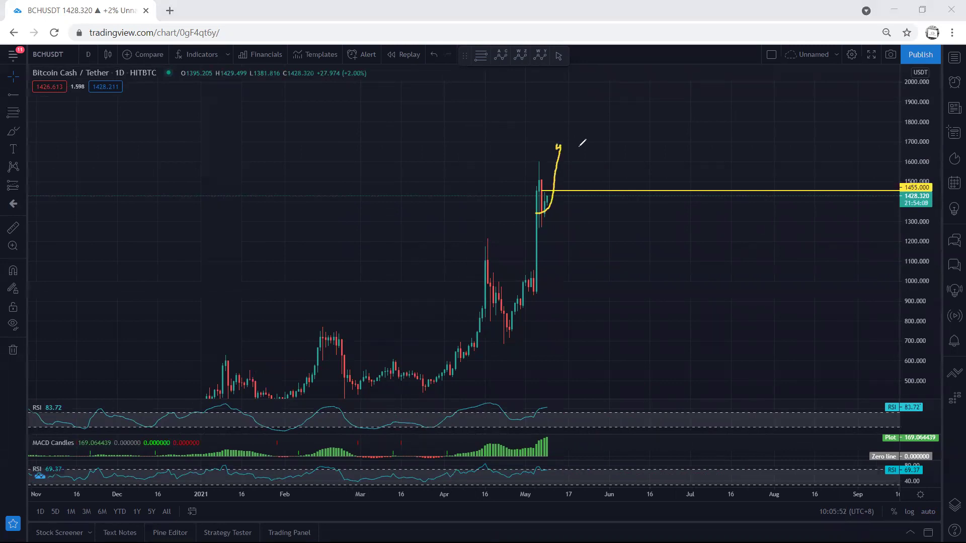
key(e)
Set the chart to the 4-hour interval and sketch a temporary breakout arrow above the 1455 ray, clearing it again.
click(90, 53)
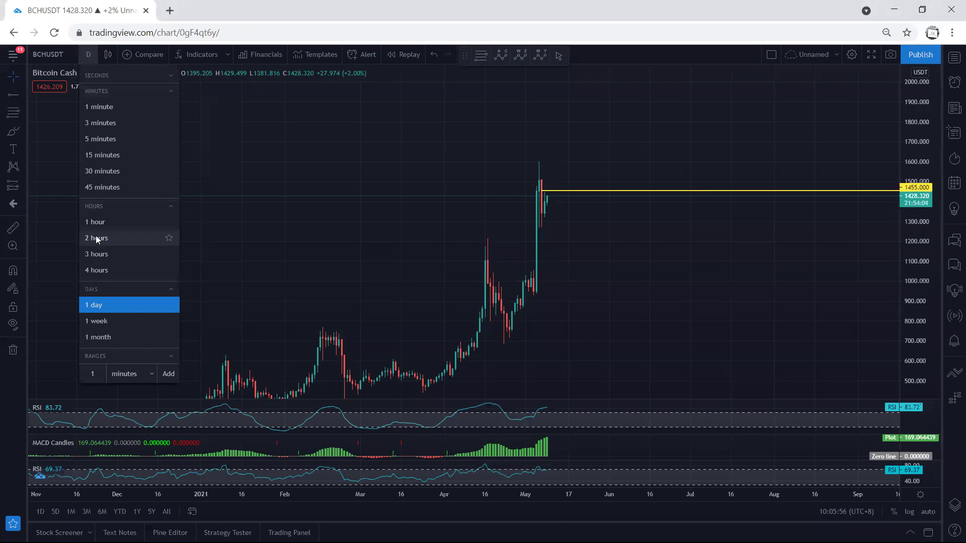
click(107, 270)
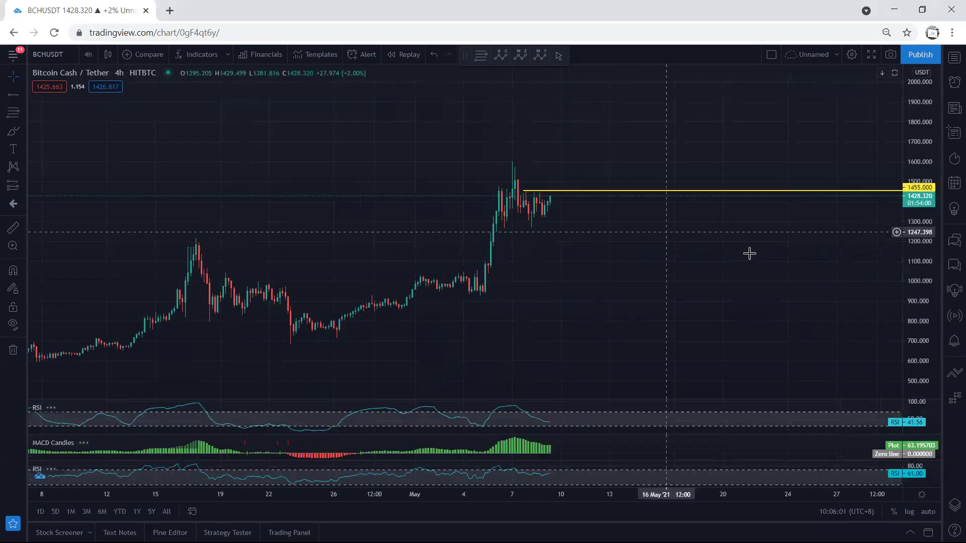
mouse_move(489, 175)
mouse_down()
mouse_move(517, 175)
mouse_move(508, 199)
mouse_move(555, 203)
mouse_move(535, 209)
mouse_move(551, 168)
mouse_move(560, 171)
mouse_up()
key(ctrl+z)
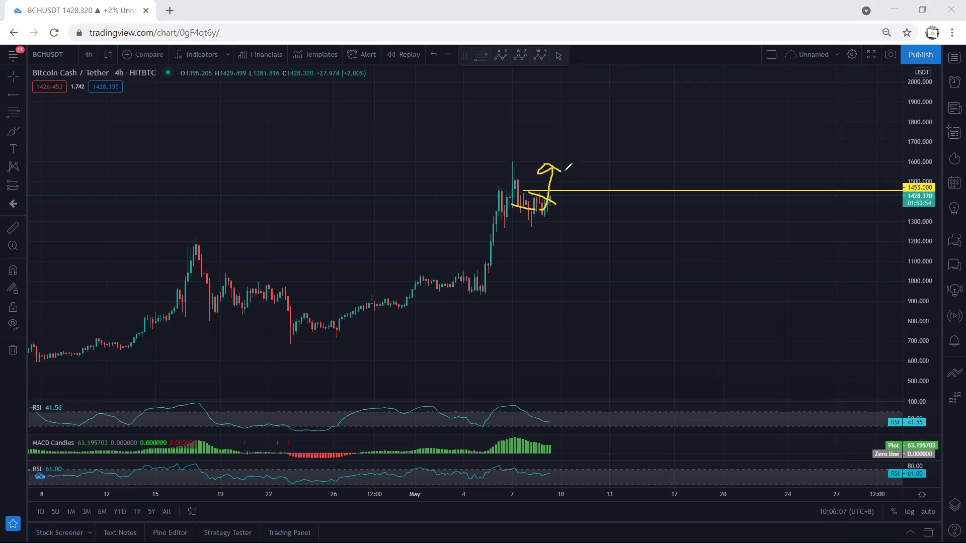
key(Escape)
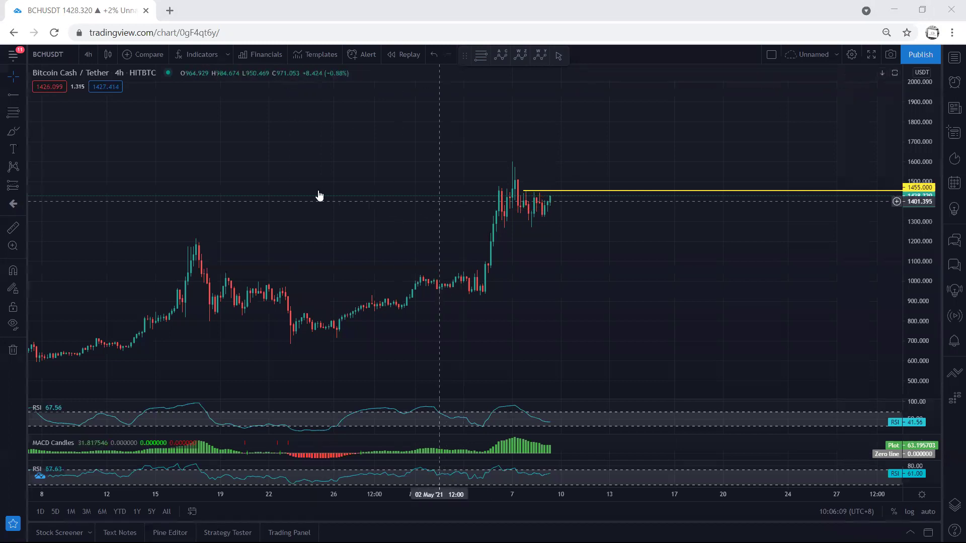
Switch the chart to the 1-hour interval and examine the recent candles against the 1455 ray.
click(88, 57)
click(89, 222)
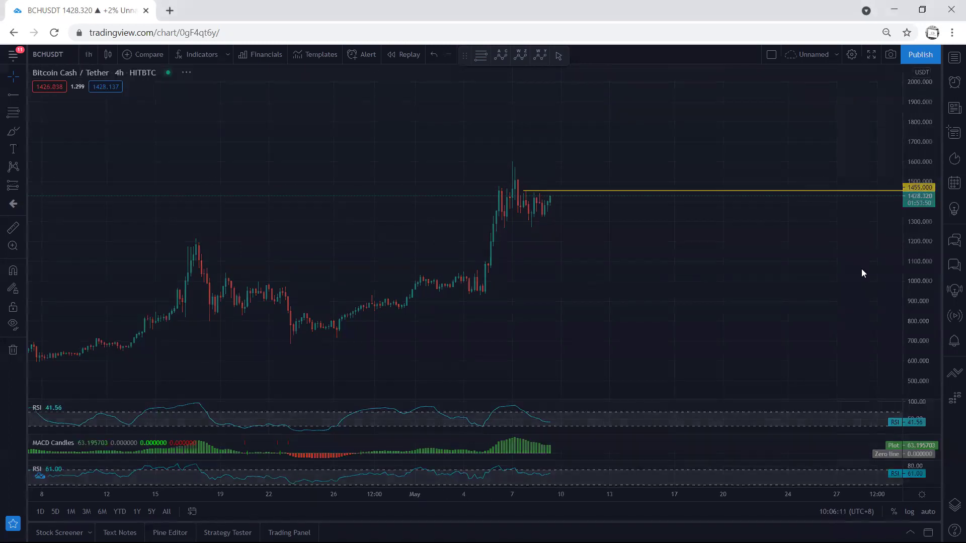
drag(912, 279, 912, 264)
drag(764, 238, 788, 296)
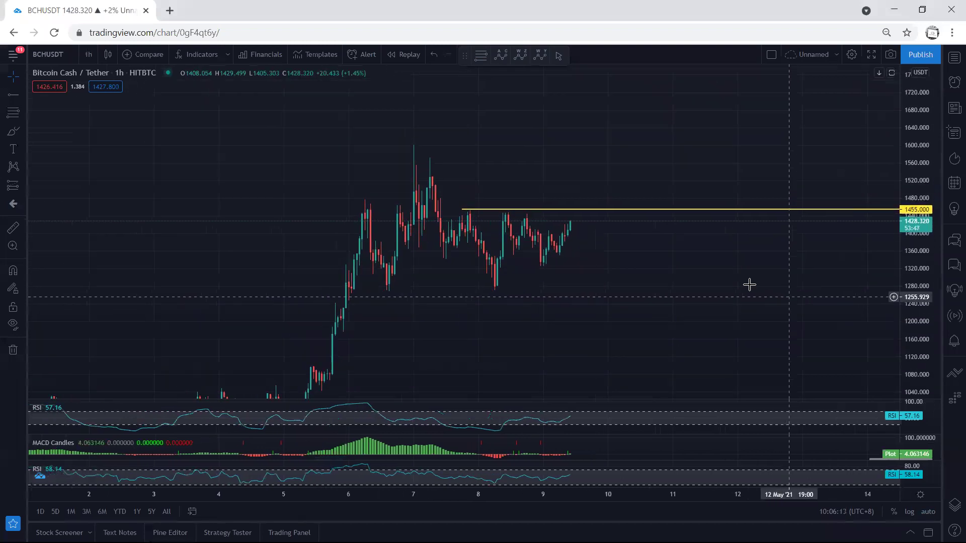
drag(508, 178, 494, 169)
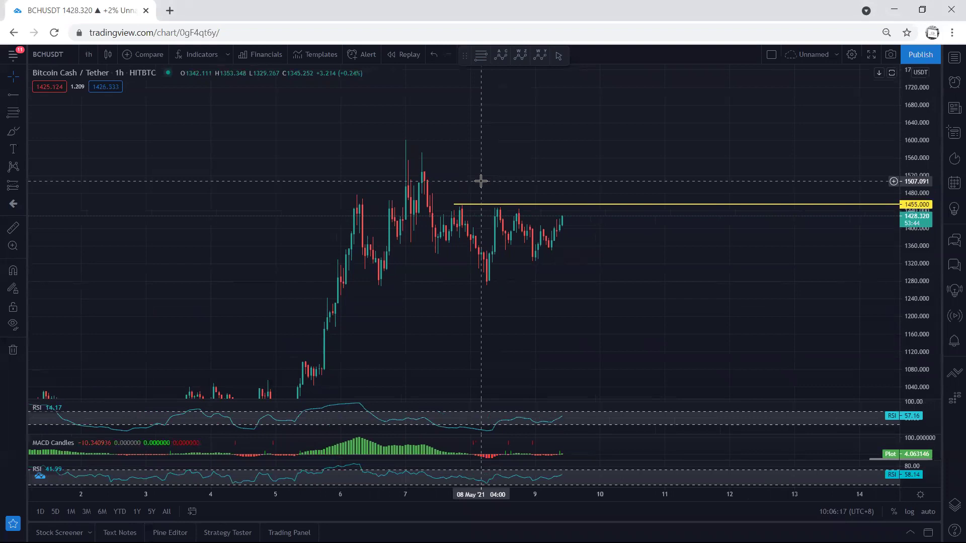
drag(481, 181, 480, 175)
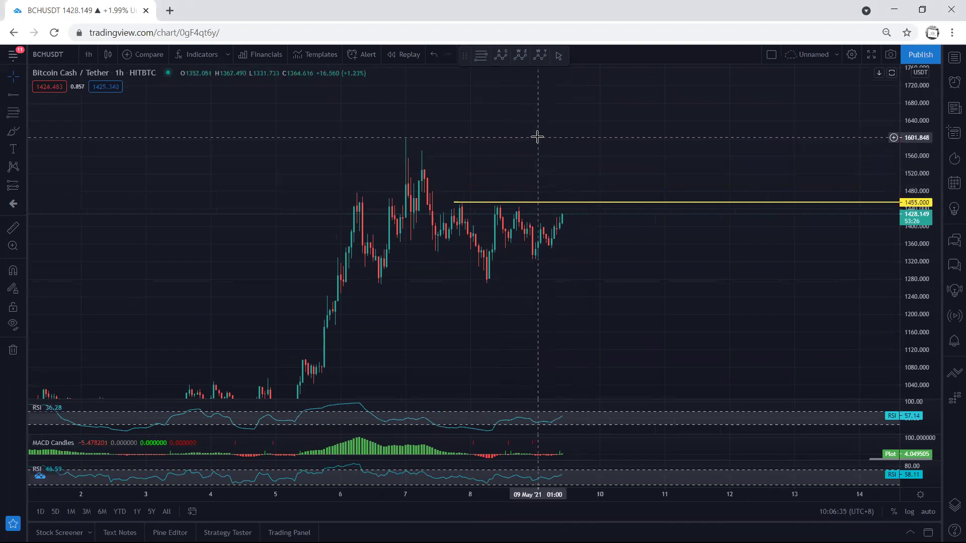
Temporarily circle the 7 May peak near 1600 and sketch the rise toward the 1455 ray freehand, erasing the marks again.
click(347, 69)
drag(417, 133, 406, 137)
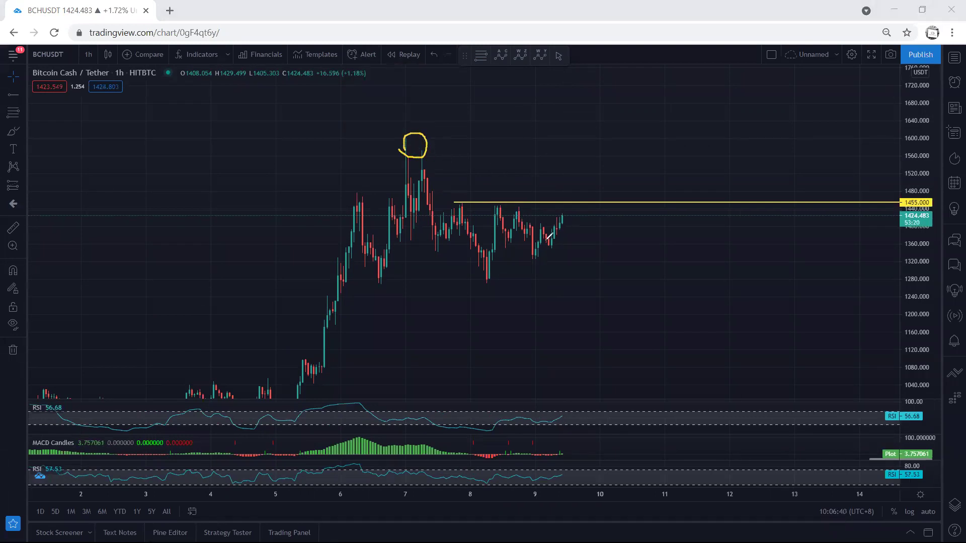
drag(558, 223, 569, 204)
mouse_move(483, 266)
mouse_down()
mouse_move(503, 212)
mouse_move(551, 236)
mouse_move(571, 201)
mouse_move(436, 204)
mouse_move(557, 271)
mouse_move(591, 188)
mouse_move(559, 194)
mouse_up()
key(e)
Sketch a temporary freehand dip and rebound up to the 1455 ray at the latest candles, clearing it again.
drag(544, 231, 550, 238)
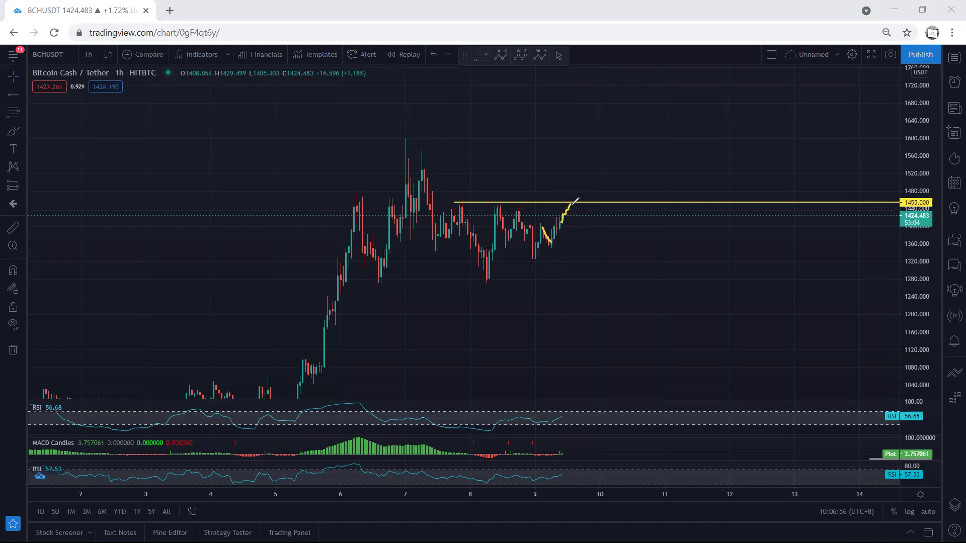
key(Escape)
drag(485, 122, 484, 118)
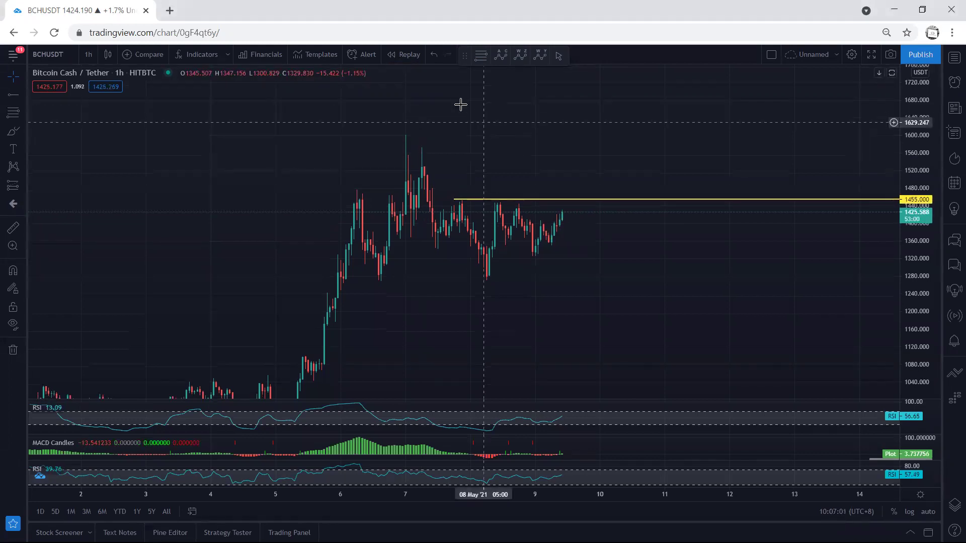